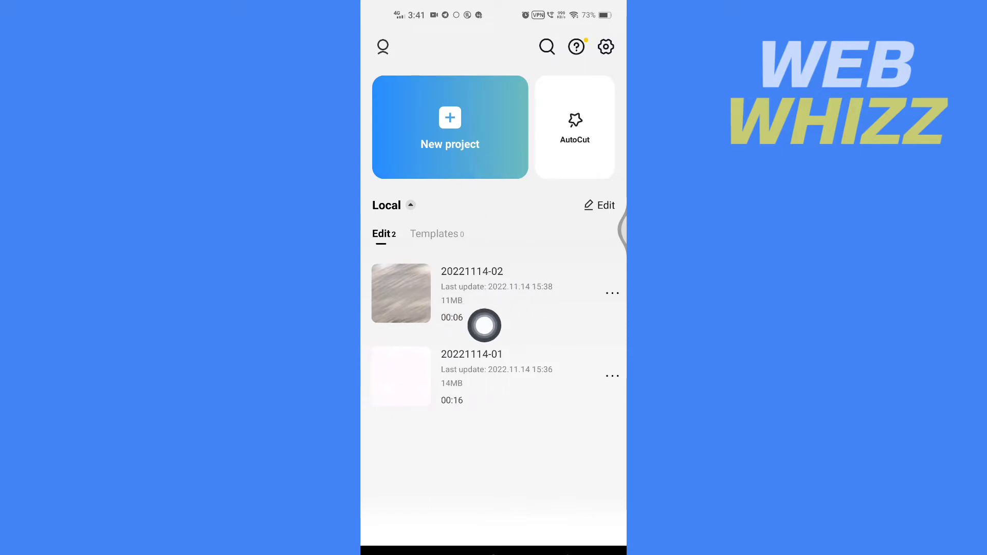
- Start a new project and add the 00:04 rocky-ground clip from Videos
left_click(450, 127)
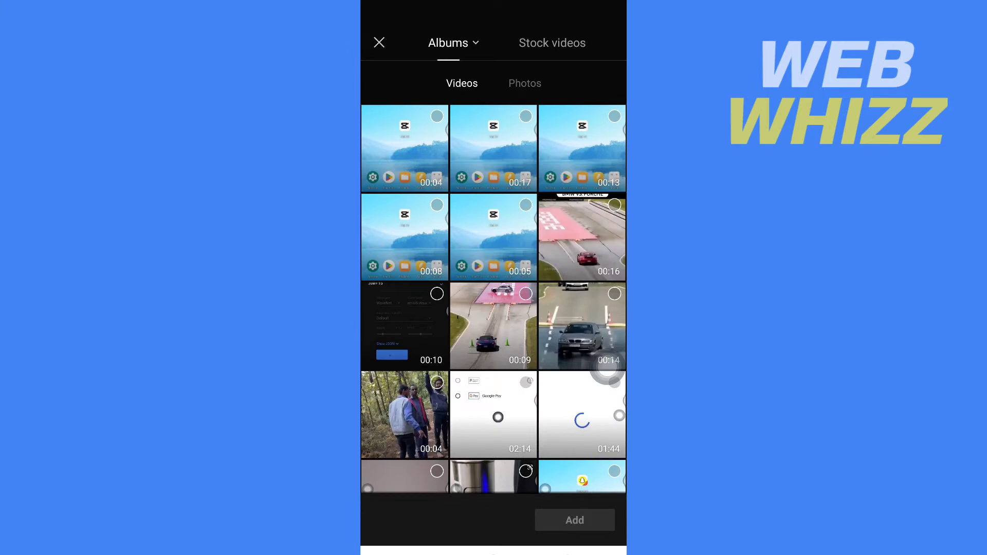
scroll(607, 369, "down", 10)
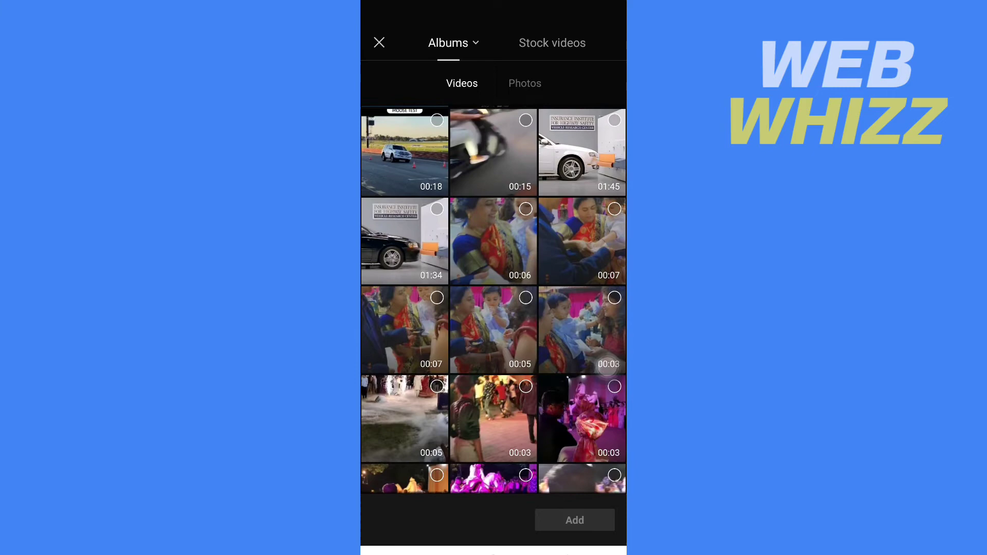
scroll(607, 369, "down", 10)
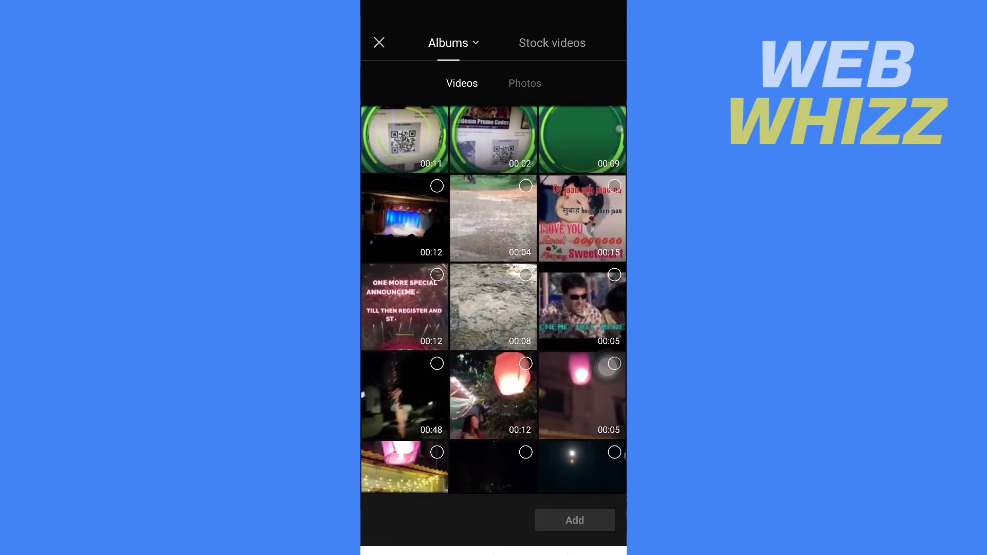
left_click(525, 186)
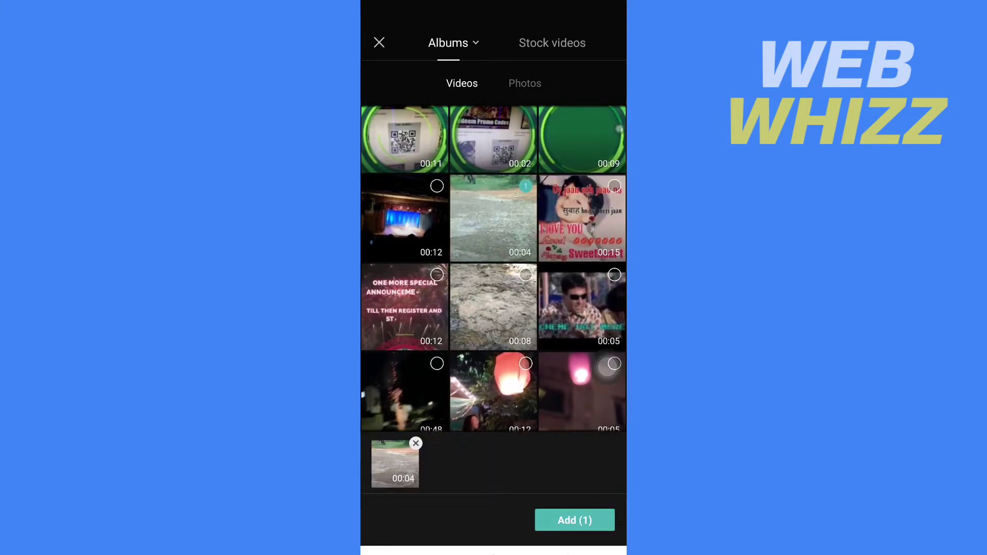
left_click(575, 520)
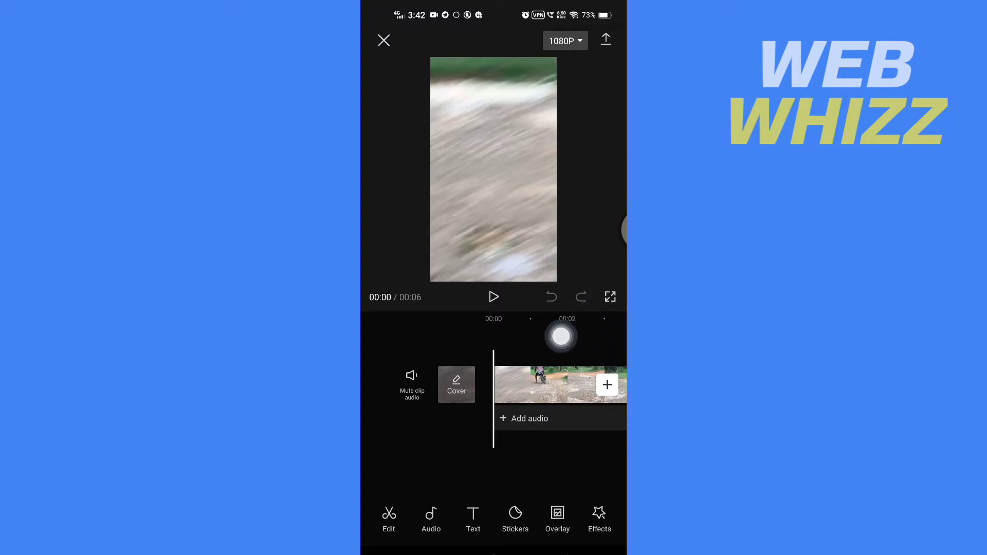
- Select the rocky-ground clip in the timeline to show its editing tools
left_click(537, 382)
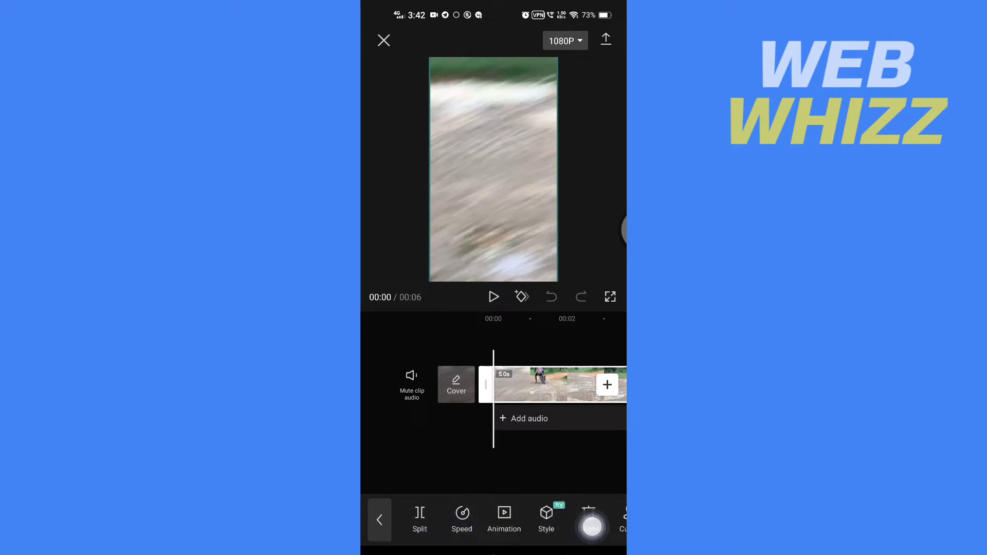
scroll(590, 527, "right", 5)
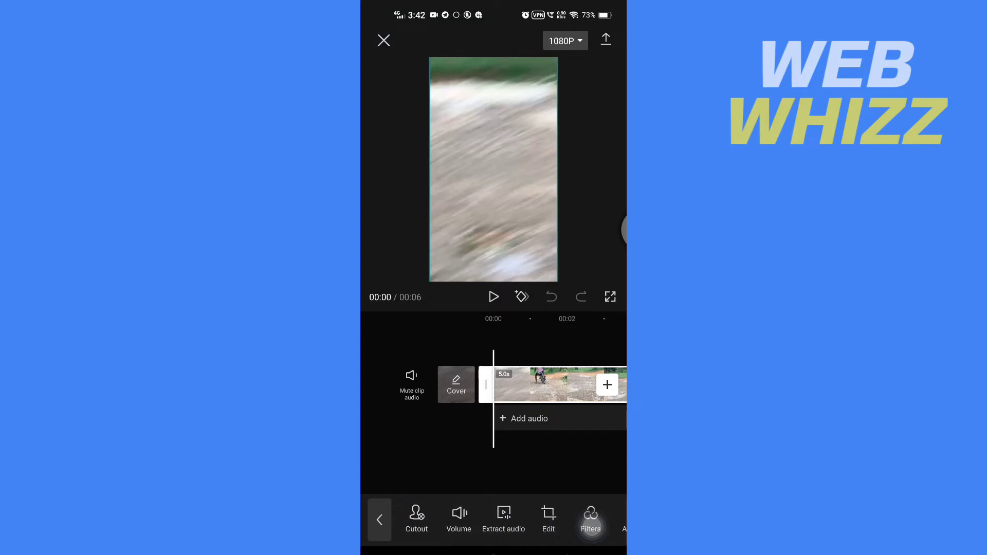
scroll(591, 526, "right", 2)
scroll(591, 526, "right", 2)
scroll(591, 526, "right", 2)
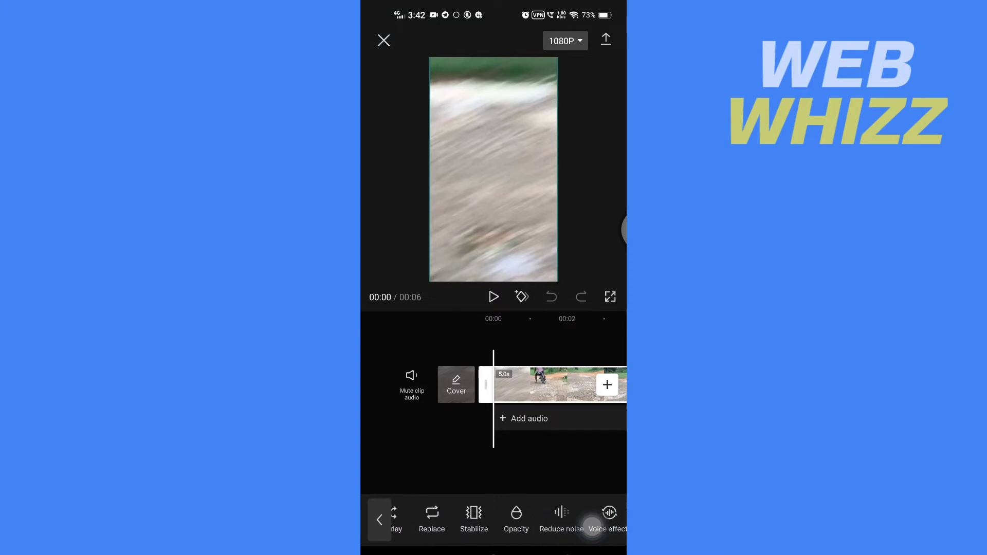
scroll(593, 528, "right", 2)
scroll(592, 526, "right", 1)
scroll(589, 524, "right", 1)
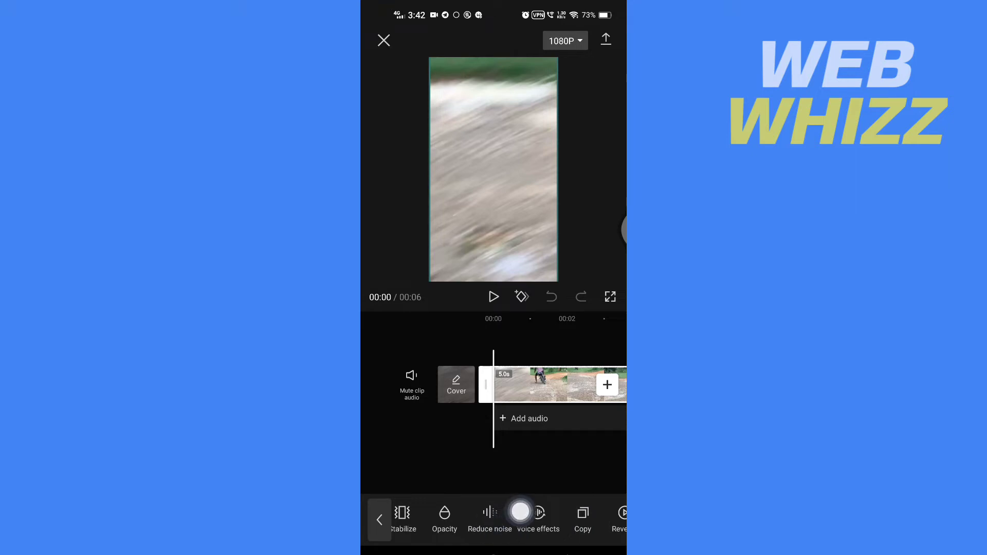
- Switch on Reduce noise for the video clip and confirm
left_click(532, 526)
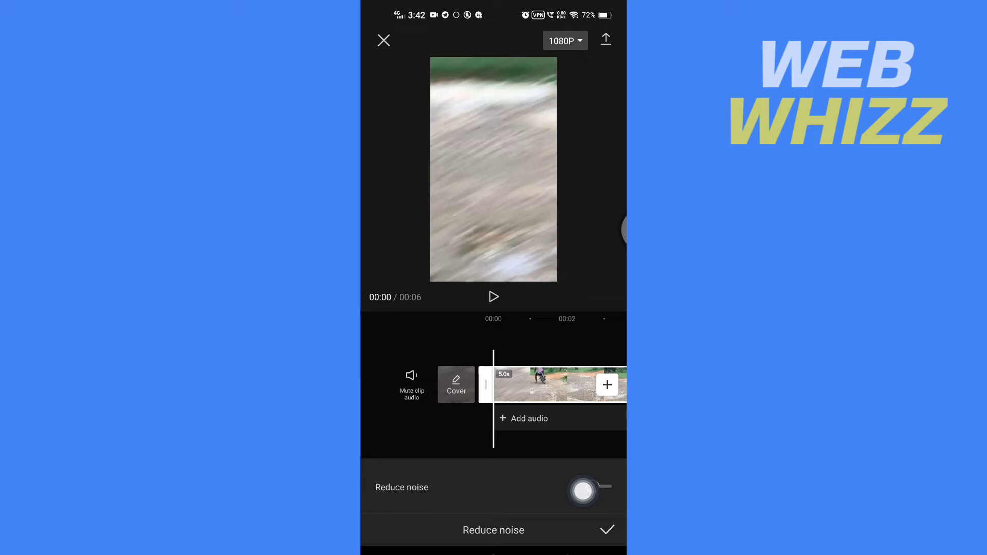
left_click(583, 490)
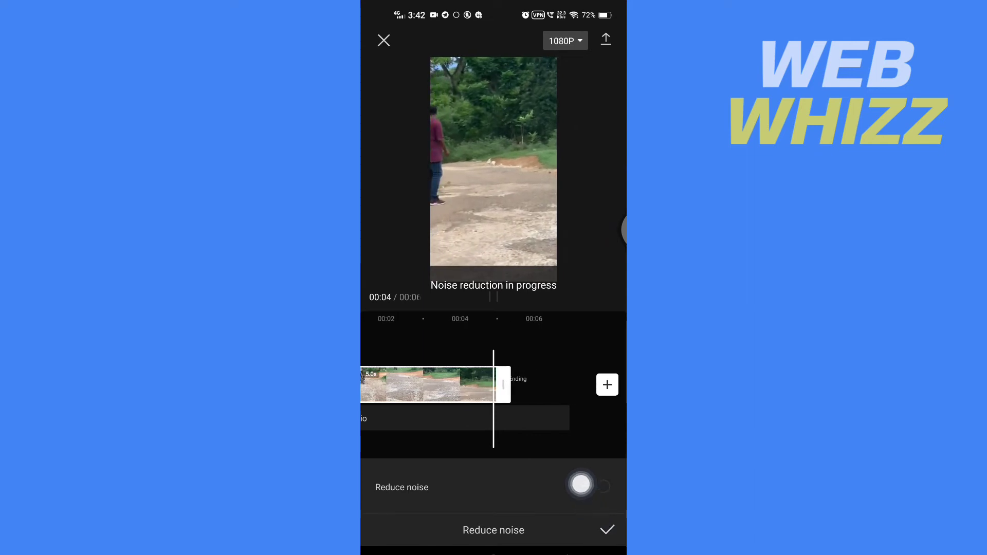
left_click(607, 530)
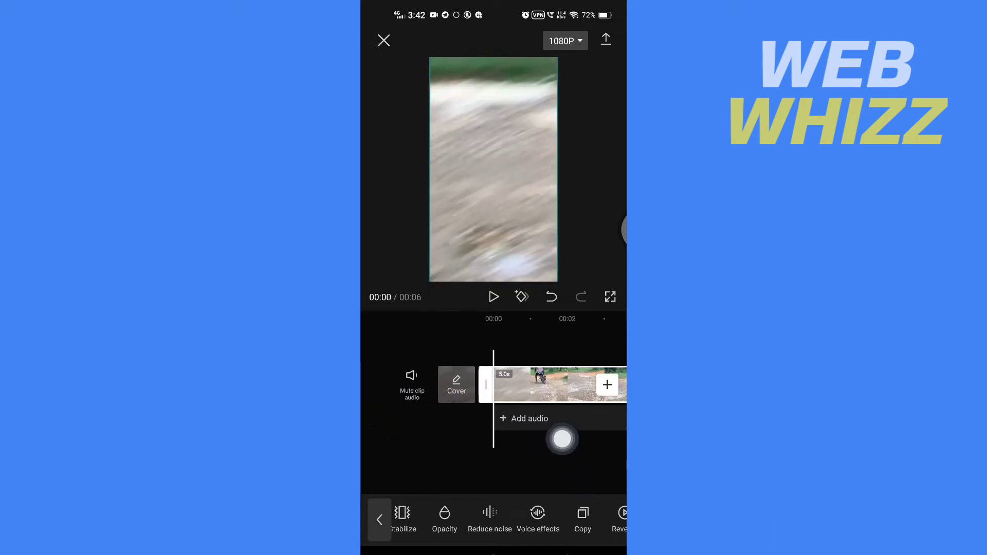
- Import only the sound of a video via Audio > Extracted
left_click(607, 421)
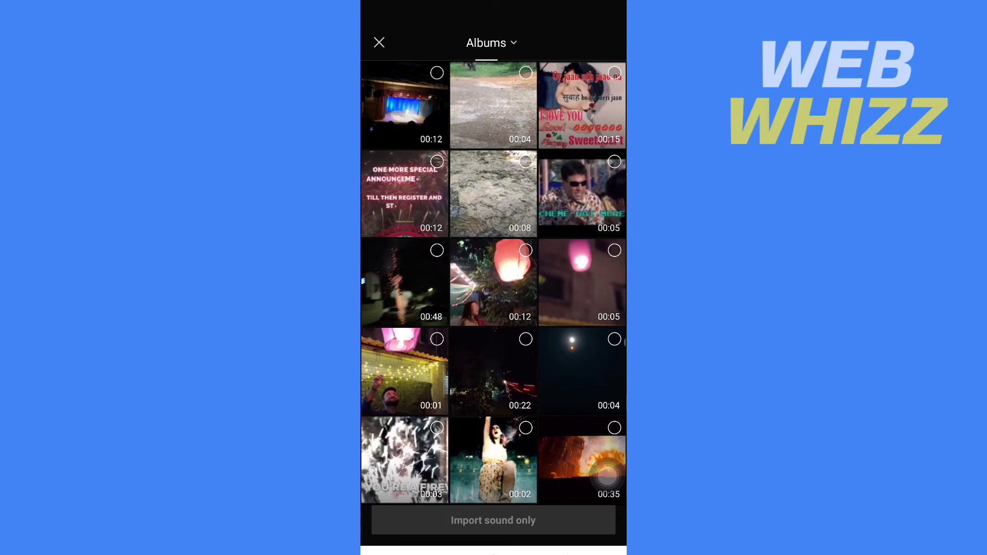
left_click(608, 473)
left_click(493, 521)
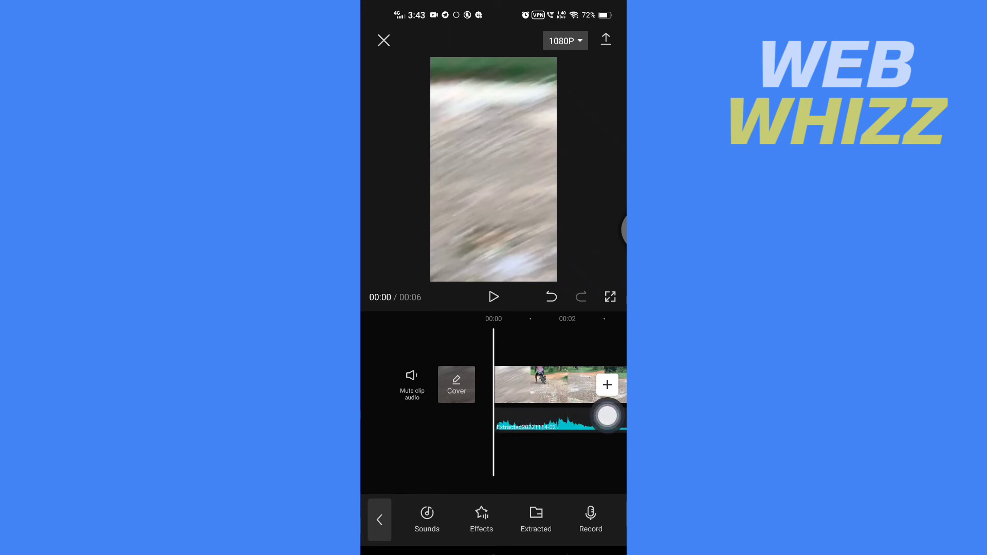
- Select the extracted audio track and open its Reduce noise setting
left_click(607, 417)
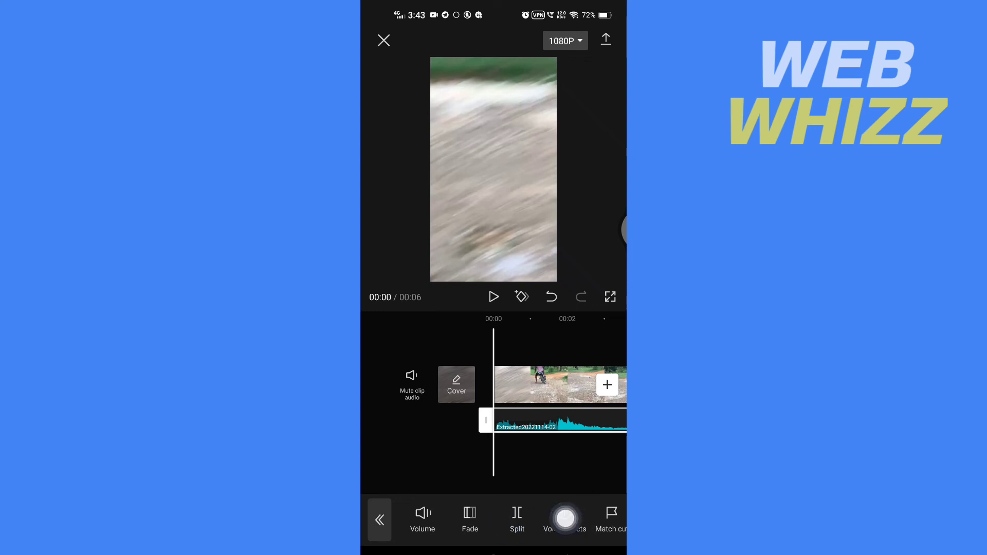
scroll(540, 521, "right", 5)
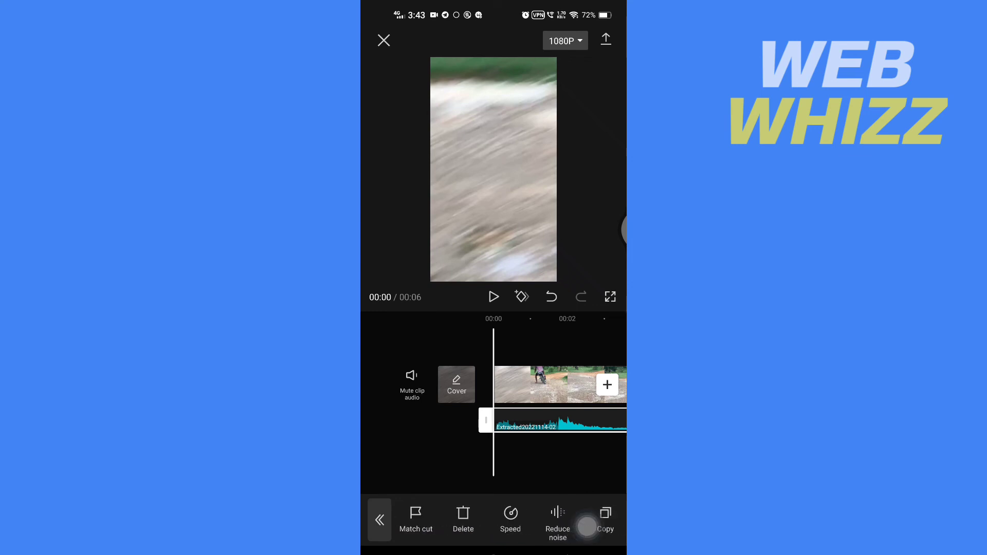
left_click(607, 471)
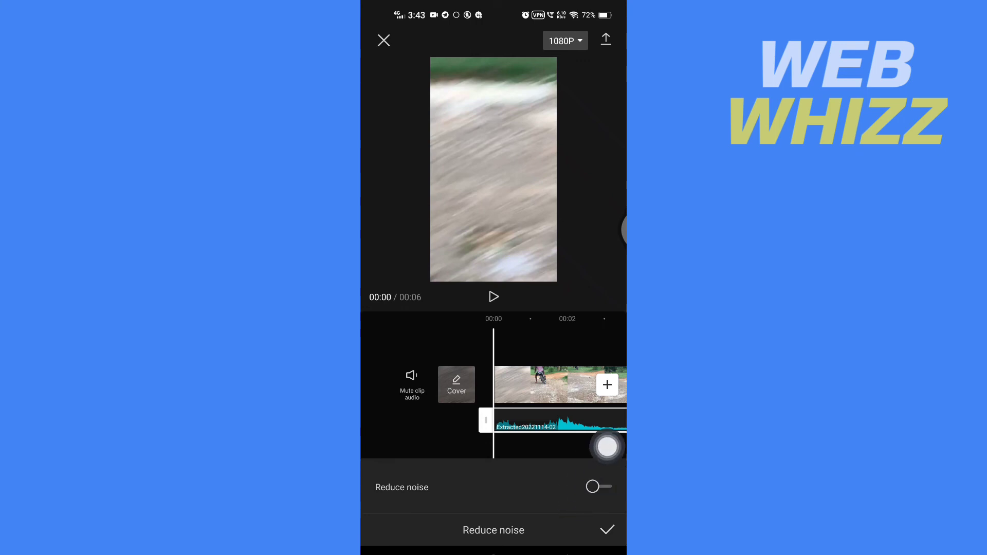
- Switch on Reduce noise for the extracted audio track and confirm
left_click(599, 487)
left_click(608, 530)
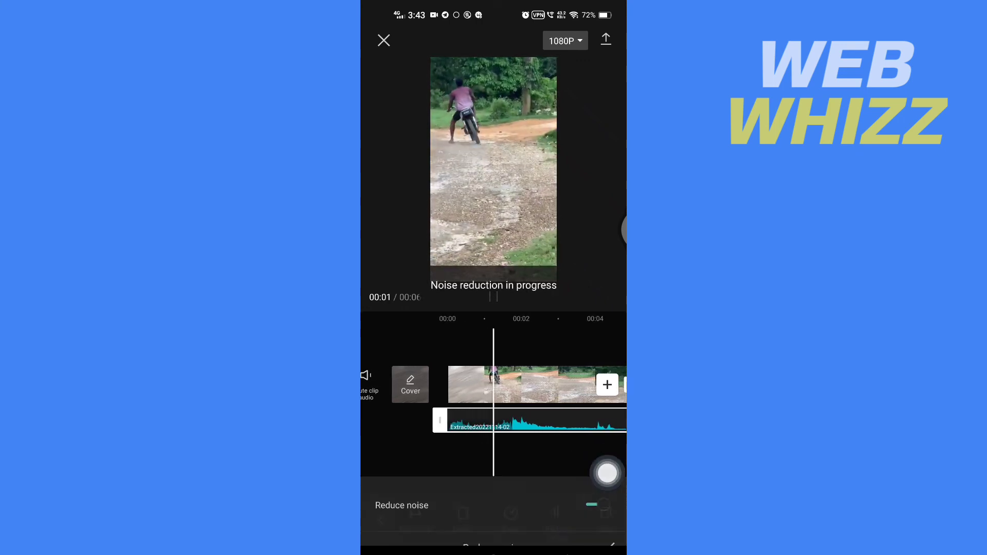